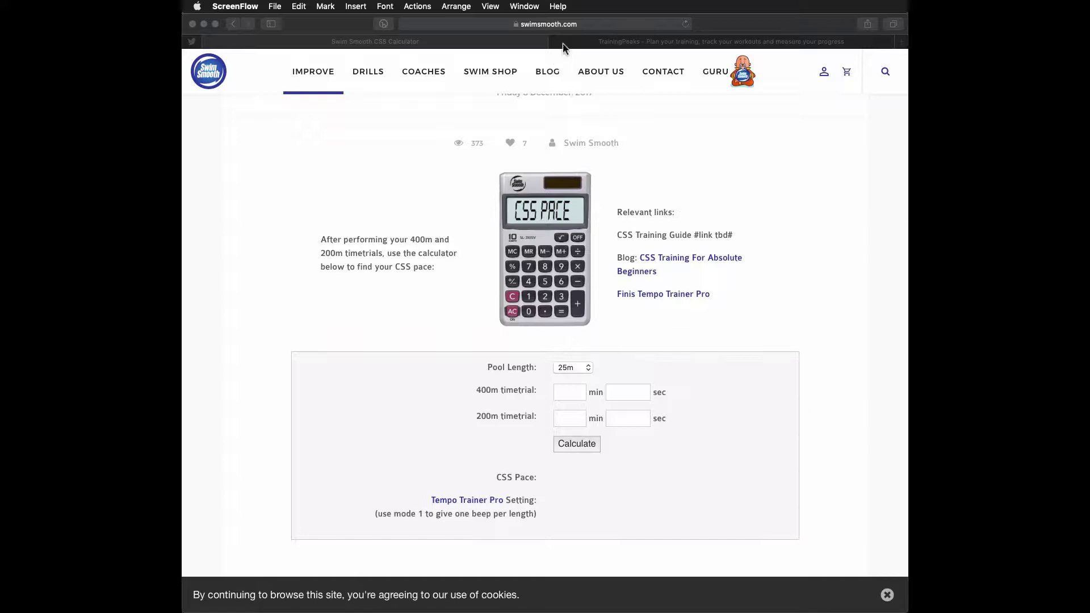
- Return to the "css calculator" search results, open the Swim Smooth CSS Calculator page and allow it to use the current location
{"action": "left_click", "coordinate": [592, 27]}
{"action": "left_click", "coordinate": [591, 26]}
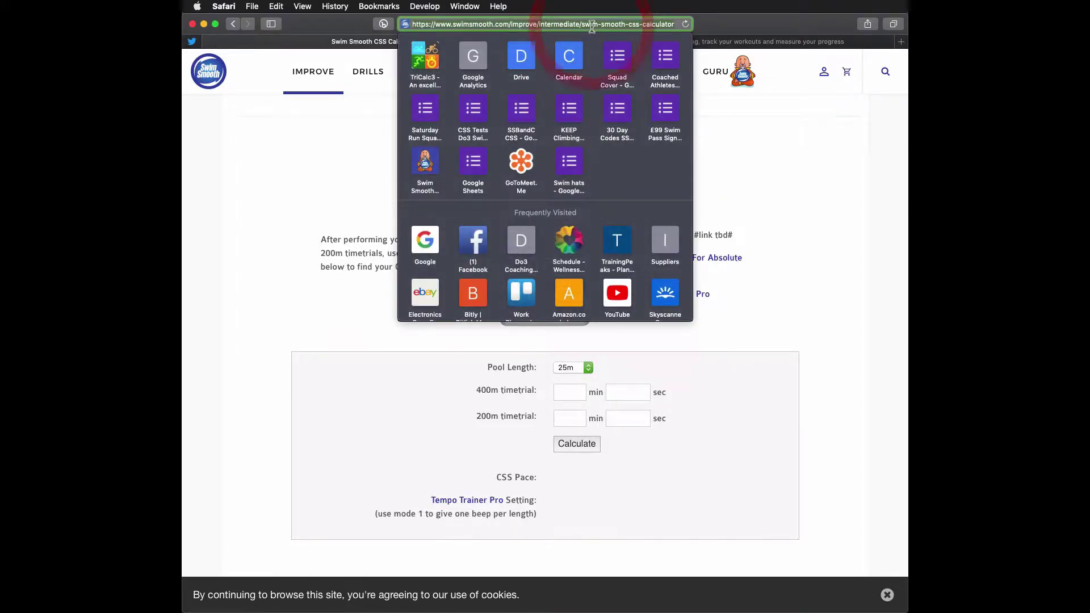
{"action": "left_click", "coordinate": [234, 25]}
{"action": "left_click", "coordinate": [329, 77]}
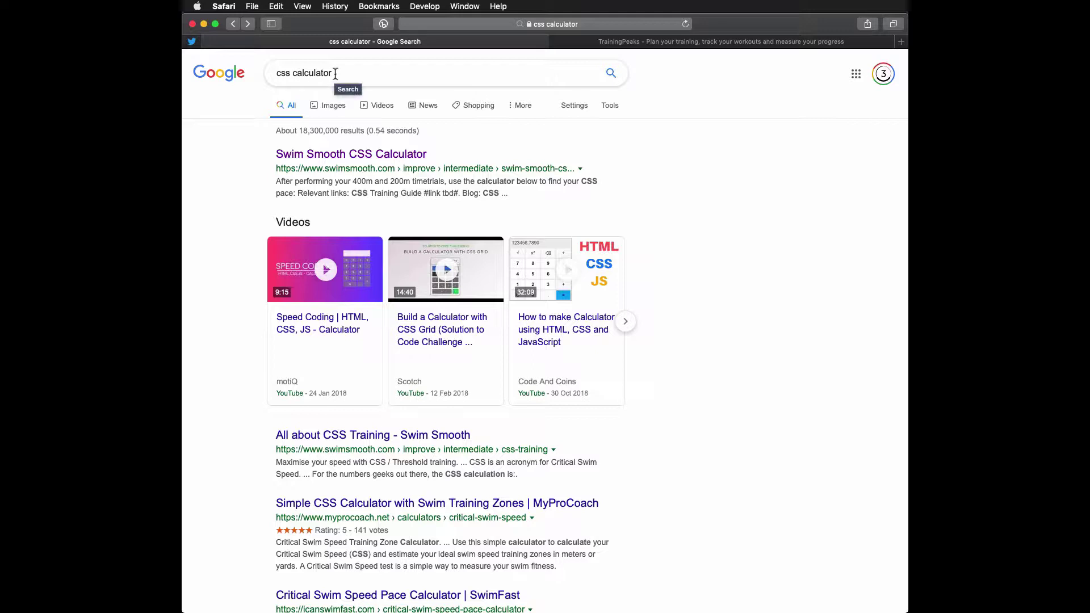
{"action": "left_click", "coordinate": [349, 161]}
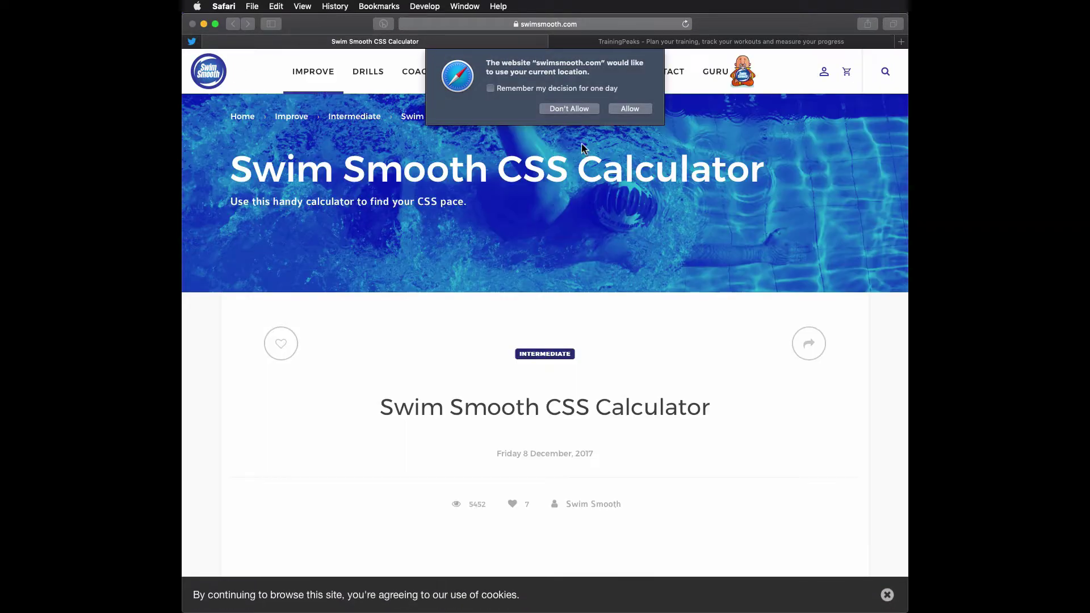
{"action": "left_click", "coordinate": [626, 109]}
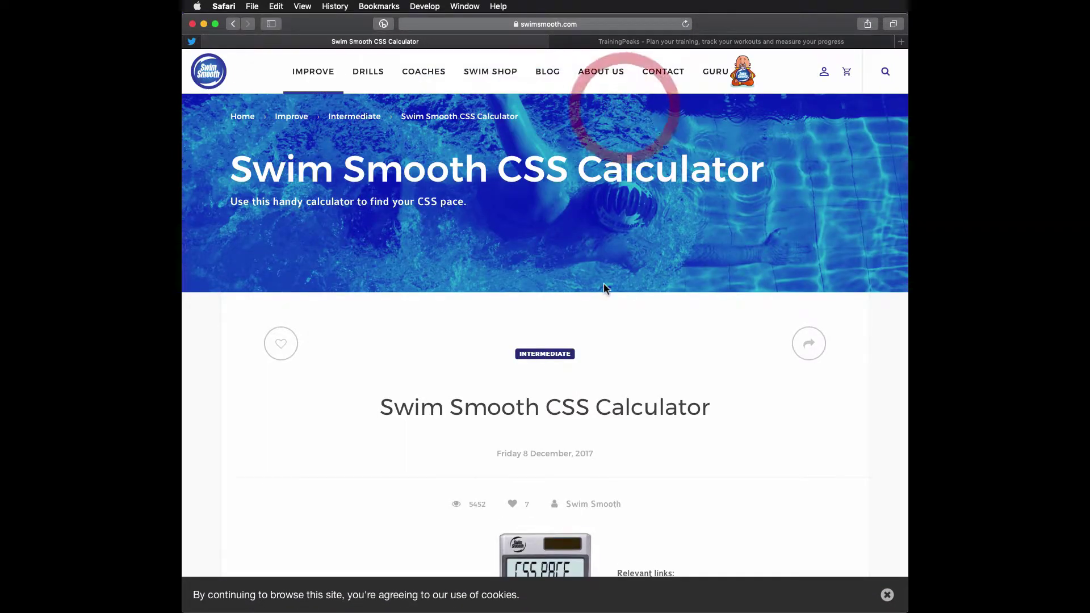
- Calculate the CSS pace from a 400m timetrial of 6 min 30 sec and a 200m timetrial of 3 min 10 sec
{"action": "scroll", "coordinate": [604, 282], "scroll_direction": "down", "scroll_amount": 10}
{"action": "scroll", "coordinate": [605, 280], "scroll_direction": "down", "scroll_amount": 3}
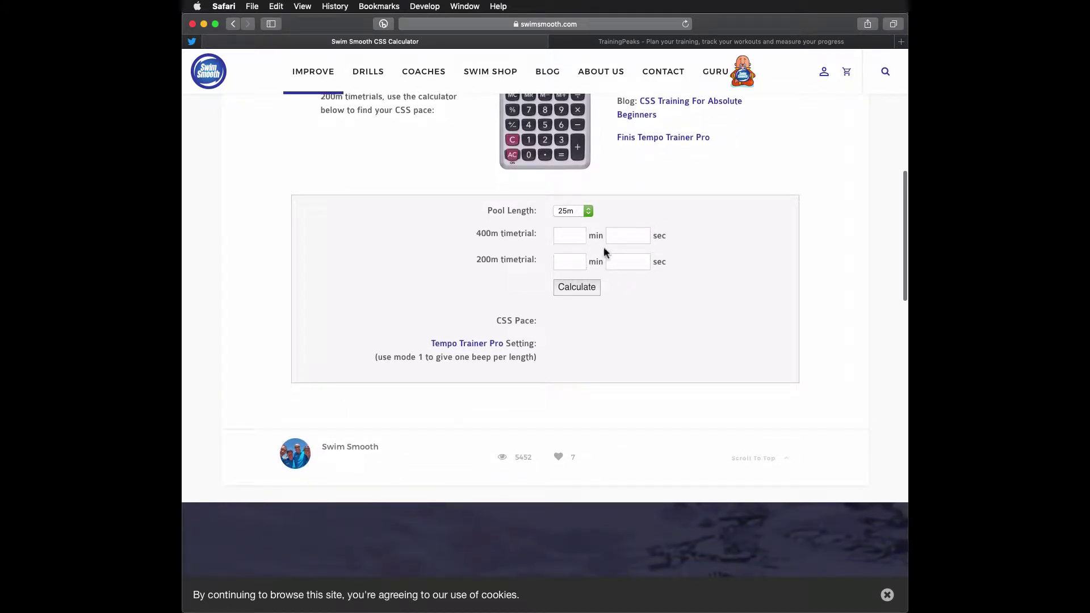
{"action": "left_click", "coordinate": [577, 237]}
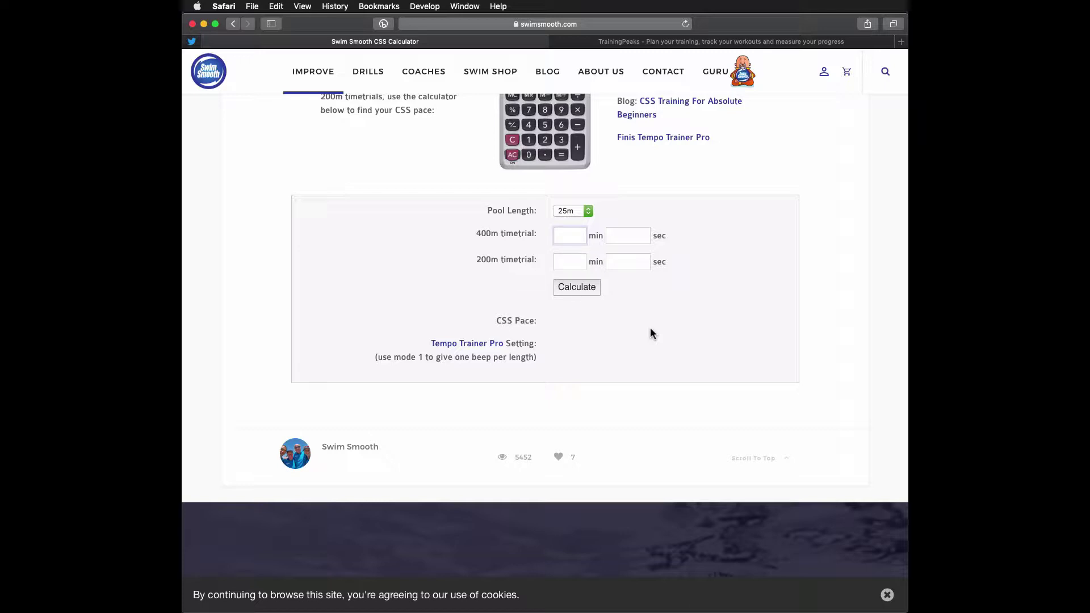
{"action": "type", "text": "6"}
{"action": "left_click", "coordinate": [632, 238]}
{"action": "type", "text": "30"}
{"action": "left_click", "coordinate": [578, 262]}
{"action": "type", "text": "3"}
{"action": "left_click", "coordinate": [635, 260]}
{"action": "type", "text": "10"}
{"action": "left_click", "coordinate": [580, 285]}
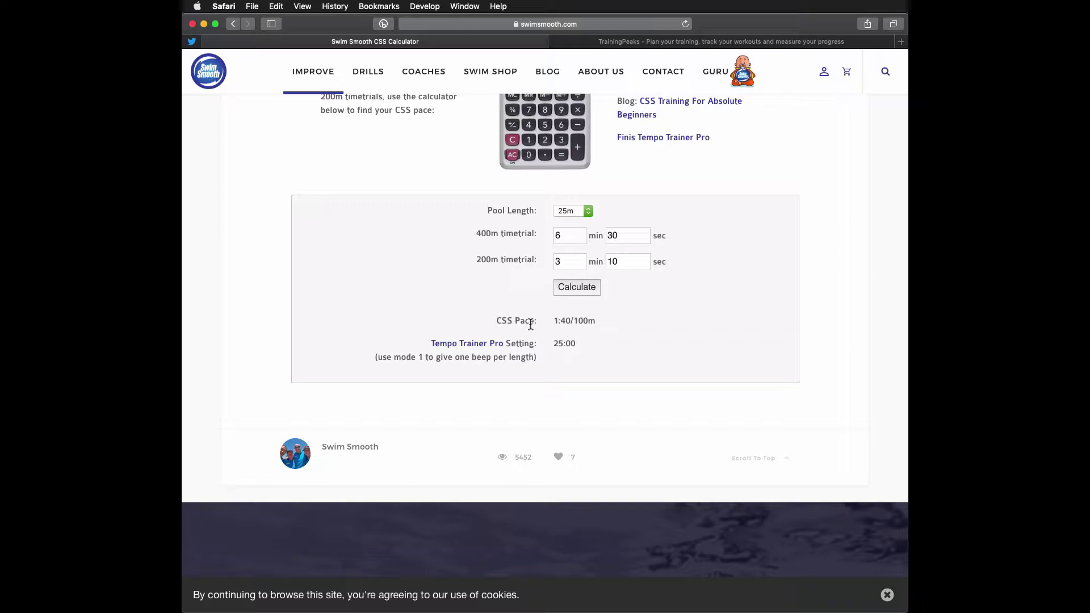
{"action": "scroll", "coordinate": [557, 344], "scroll_direction": "up", "scroll_amount": 3}
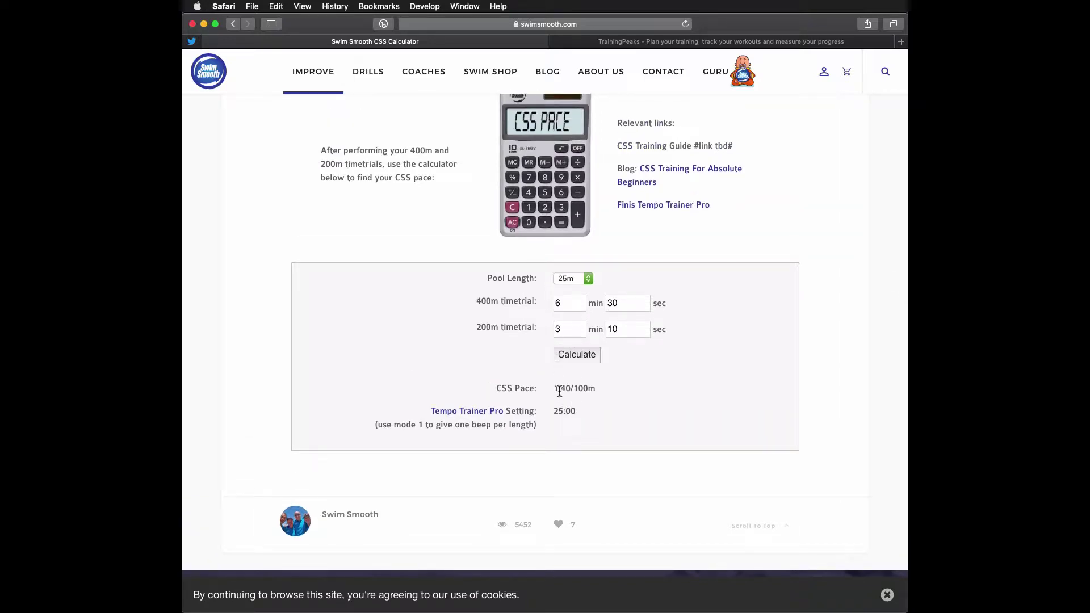
- Switch to TrainingPeaks and open the zone settings in the account settings of the first athlete under My Athletes
{"action": "left_click", "coordinate": [646, 45]}
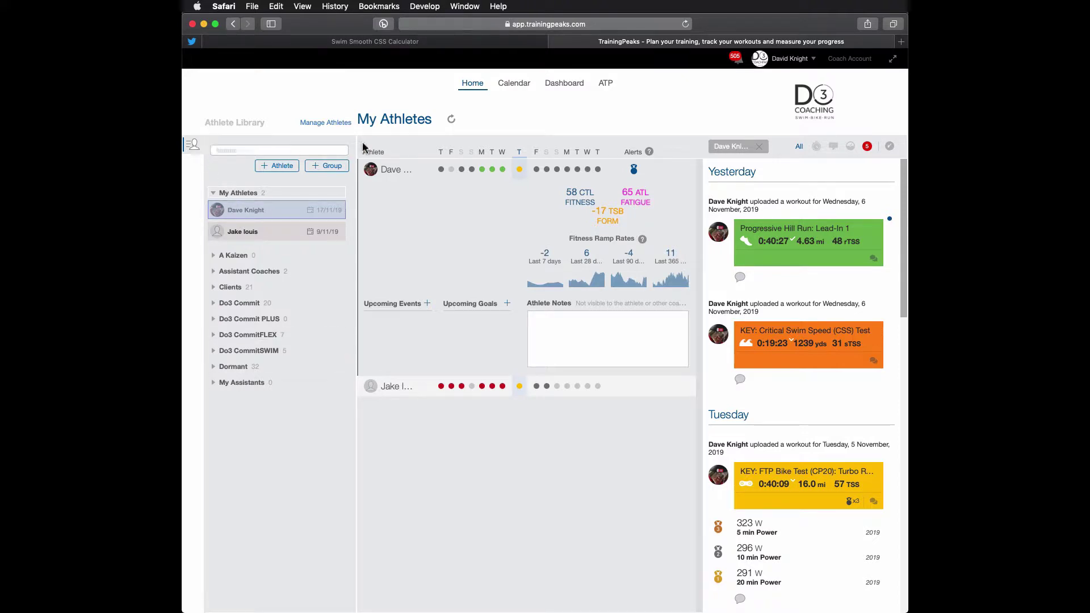
{"action": "left_click", "coordinate": [814, 60]}
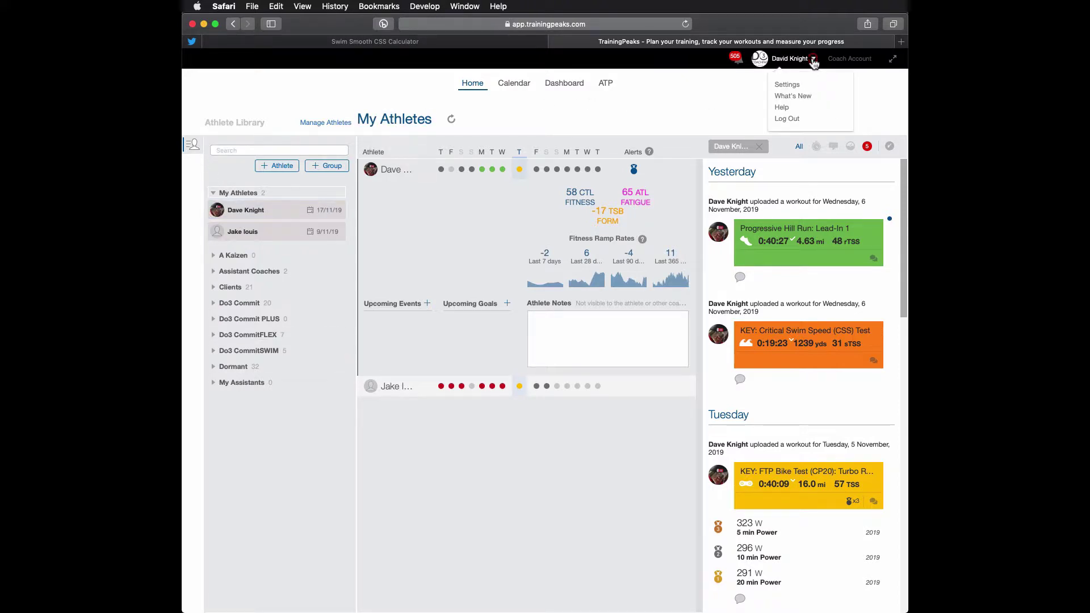
{"action": "left_click", "coordinate": [535, 114]}
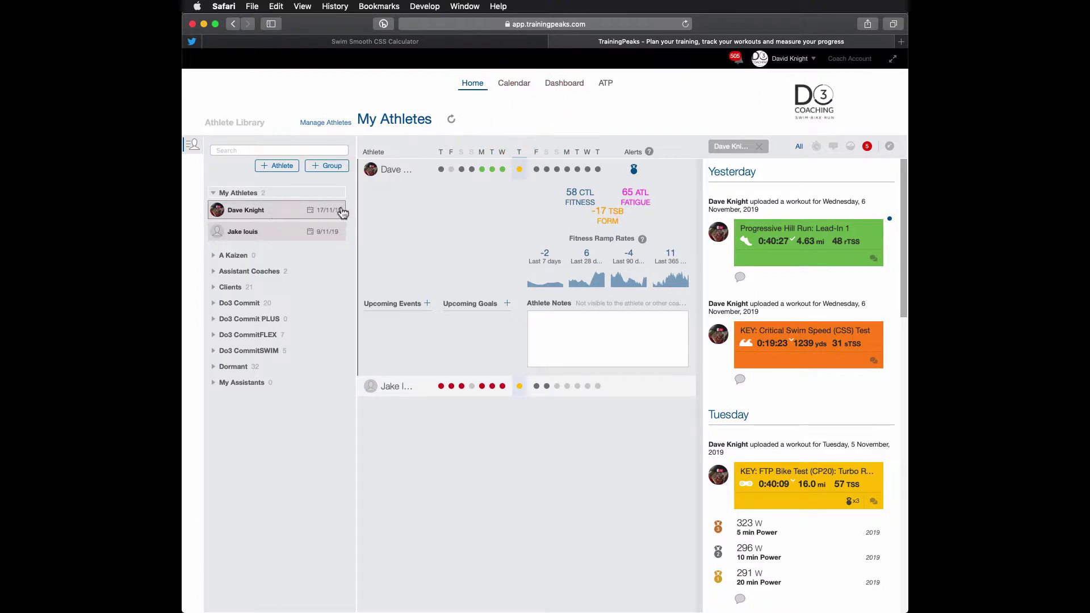
{"action": "left_click", "coordinate": [250, 214]}
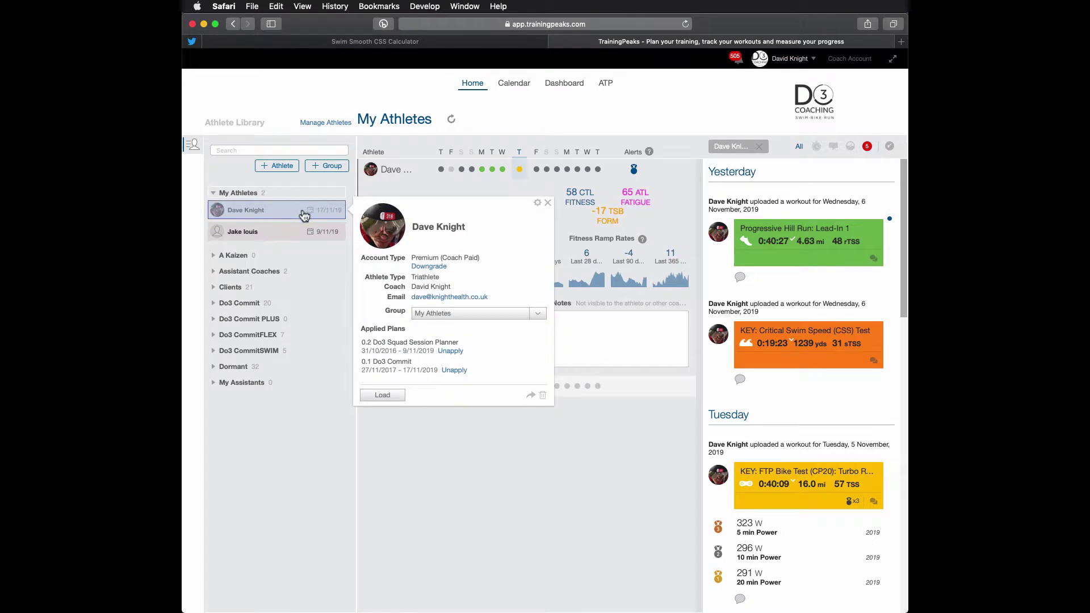
{"action": "left_click", "coordinate": [538, 203]}
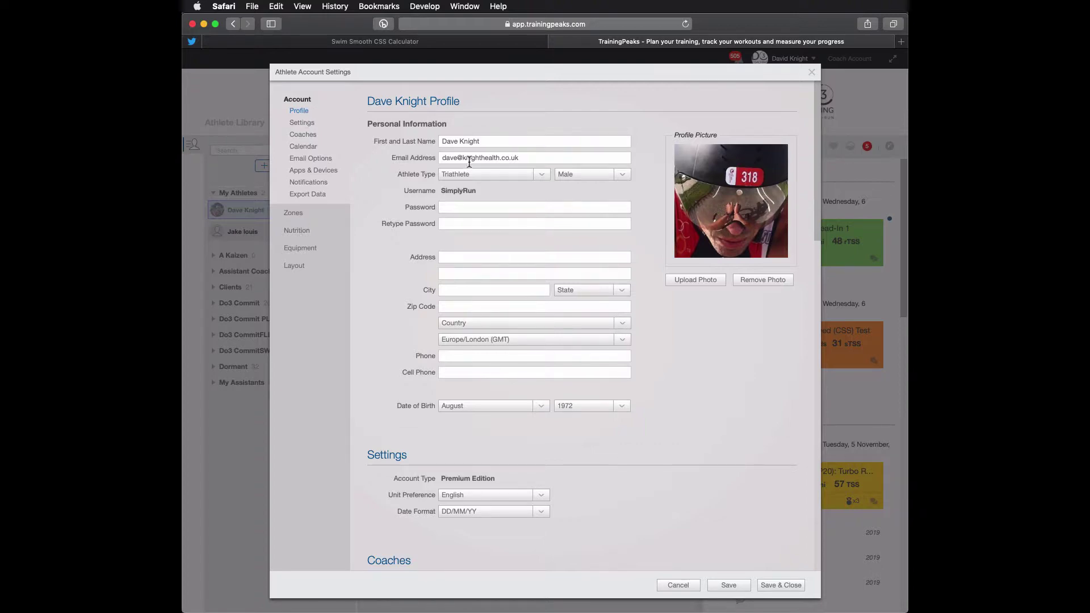
{"action": "scroll", "coordinate": [478, 312], "scroll_direction": "down", "scroll_amount": 7}
{"action": "scroll", "coordinate": [478, 312], "scroll_direction": "up", "scroll_amount": 7}
{"action": "left_click", "coordinate": [293, 215]}
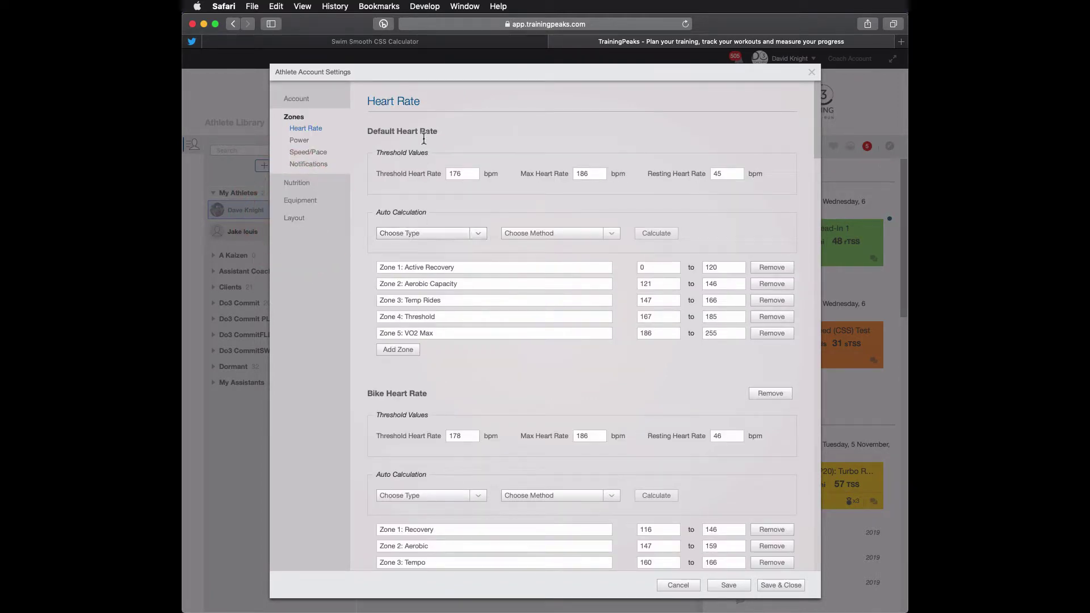
- Examine the athlete's heart rate and power zones
{"action": "scroll", "coordinate": [445, 305], "scroll_direction": "down", "scroll_amount": 5}
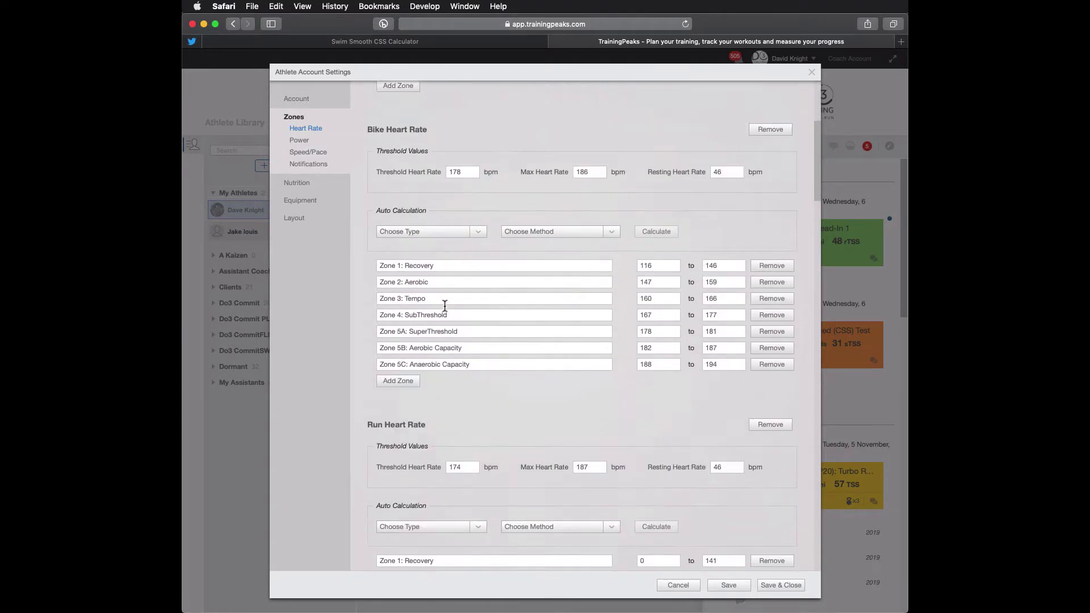
{"action": "scroll", "coordinate": [444, 305], "scroll_direction": "down", "scroll_amount": 7}
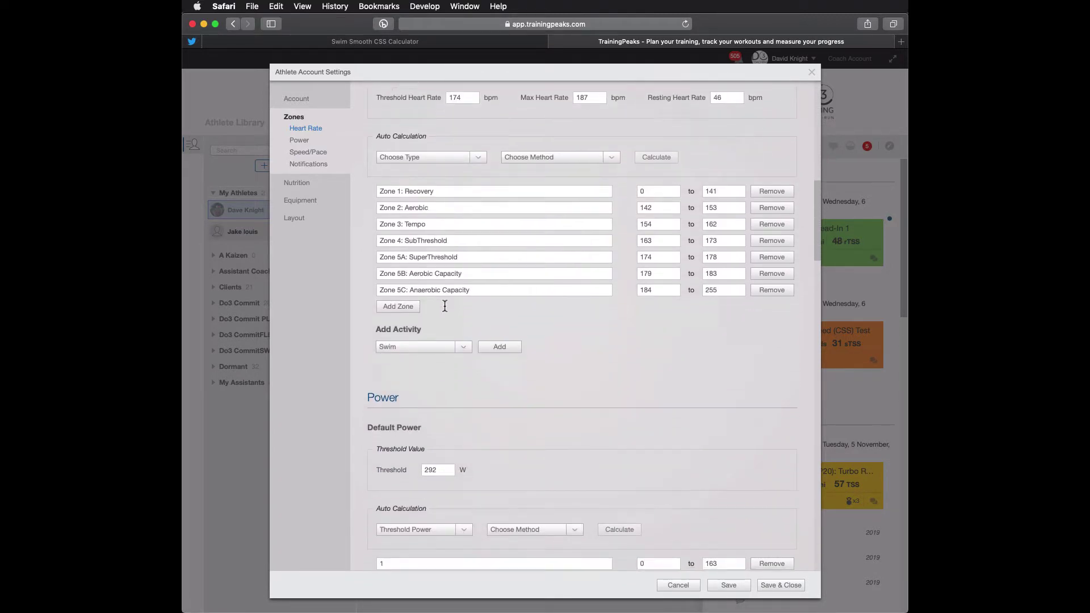
{"action": "scroll", "coordinate": [445, 306], "scroll_direction": "down", "scroll_amount": 4}
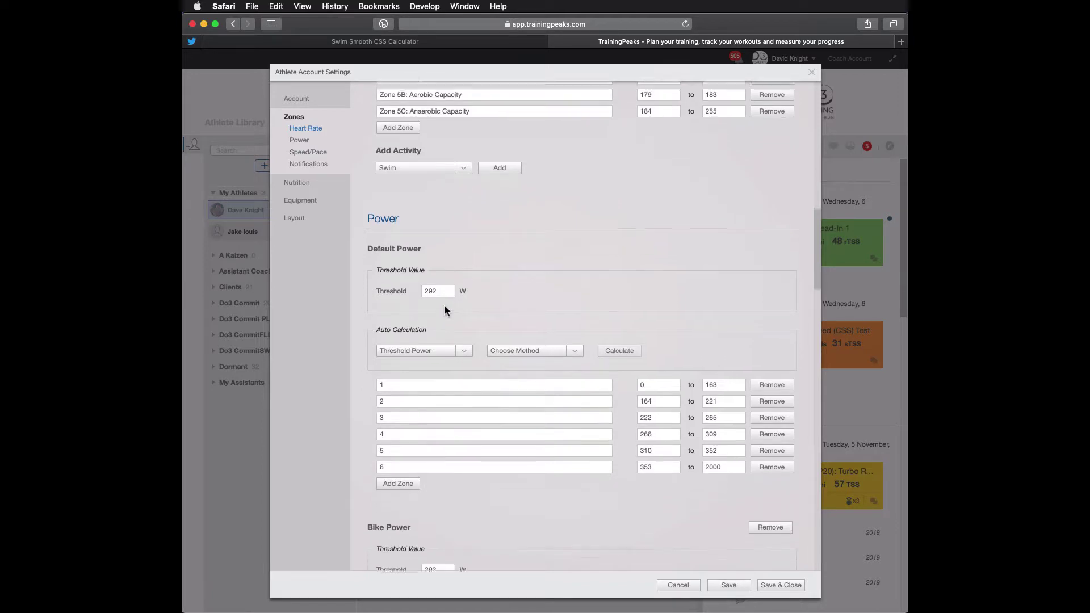
{"action": "scroll", "coordinate": [444, 304], "scroll_direction": "down", "scroll_amount": 8}
{"action": "scroll", "coordinate": [444, 304], "scroll_direction": "up", "scroll_amount": 3}
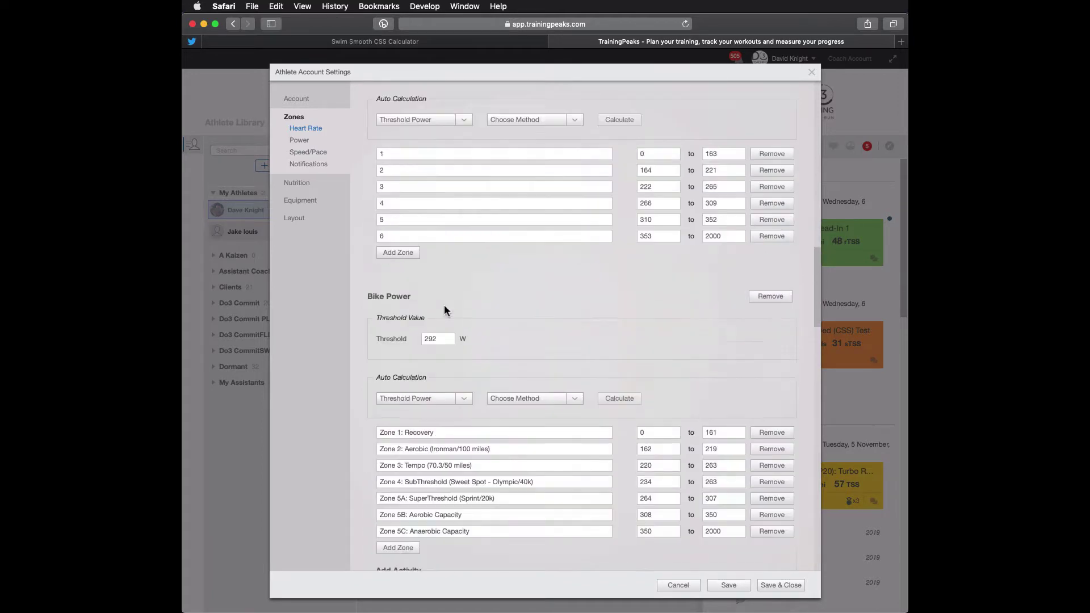
{"action": "scroll", "coordinate": [444, 305], "scroll_direction": "up", "scroll_amount": 15}
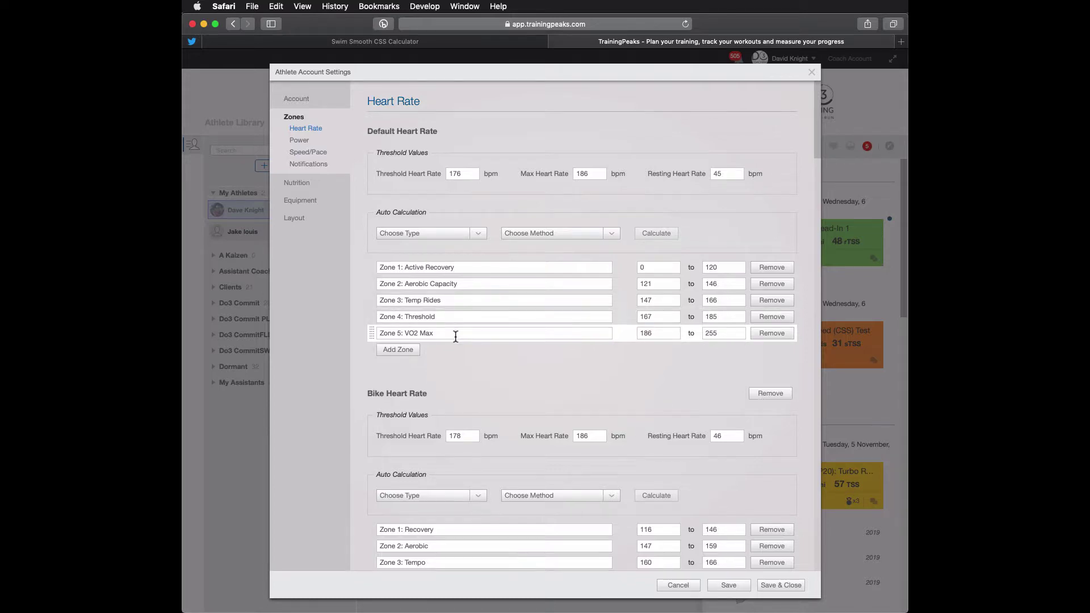
- Set the Swim Speed/Pace threshold to 01:40 and check it against the CSS pace on the Swim Smooth calculator page
{"action": "scroll", "coordinate": [449, 318], "scroll_direction": "down", "scroll_amount": 8}
{"action": "scroll", "coordinate": [455, 337], "scroll_direction": "down", "scroll_amount": 15}
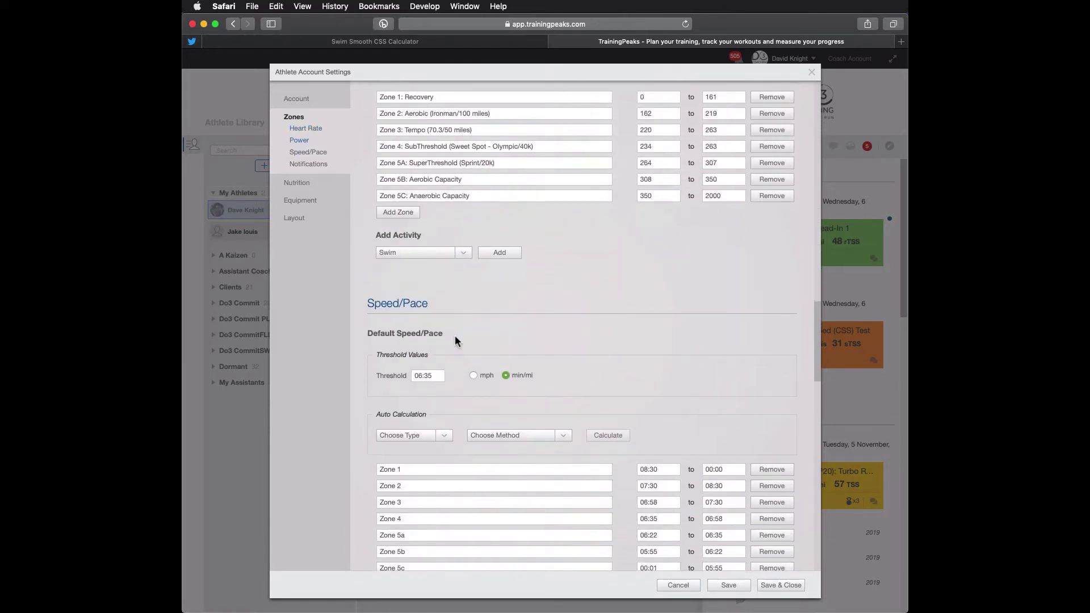
{"action": "scroll", "coordinate": [455, 336], "scroll_direction": "down", "scroll_amount": 5}
{"action": "scroll", "coordinate": [455, 337], "scroll_direction": "down", "scroll_amount": 5}
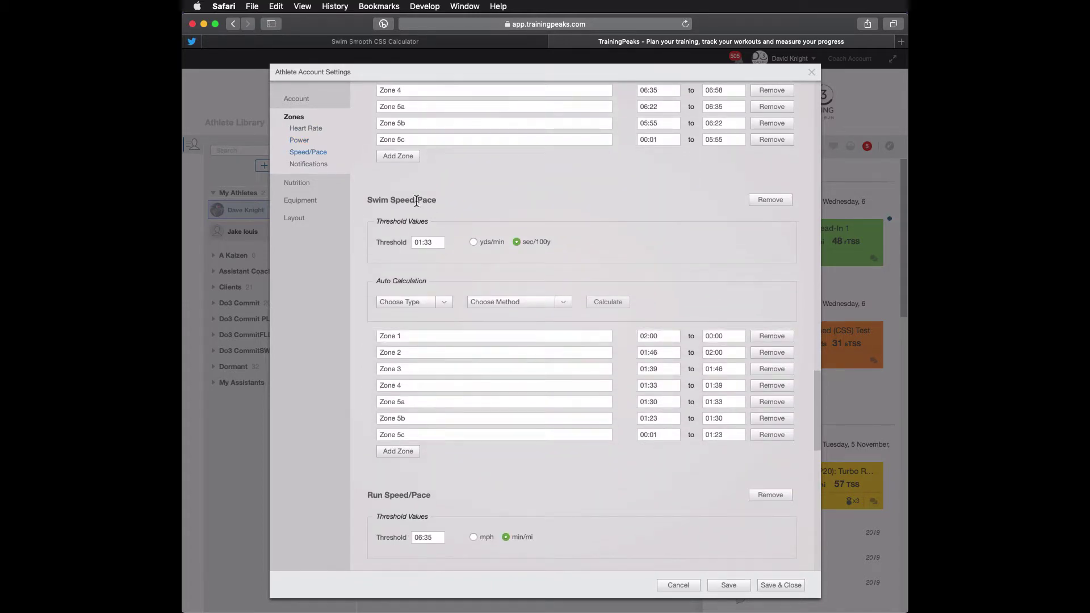
{"action": "left_click", "coordinate": [438, 241]}
{"action": "key", "text": "BackSpace"}
{"action": "key", "text": "BackSpace"}
{"action": "type", "text": "40"}
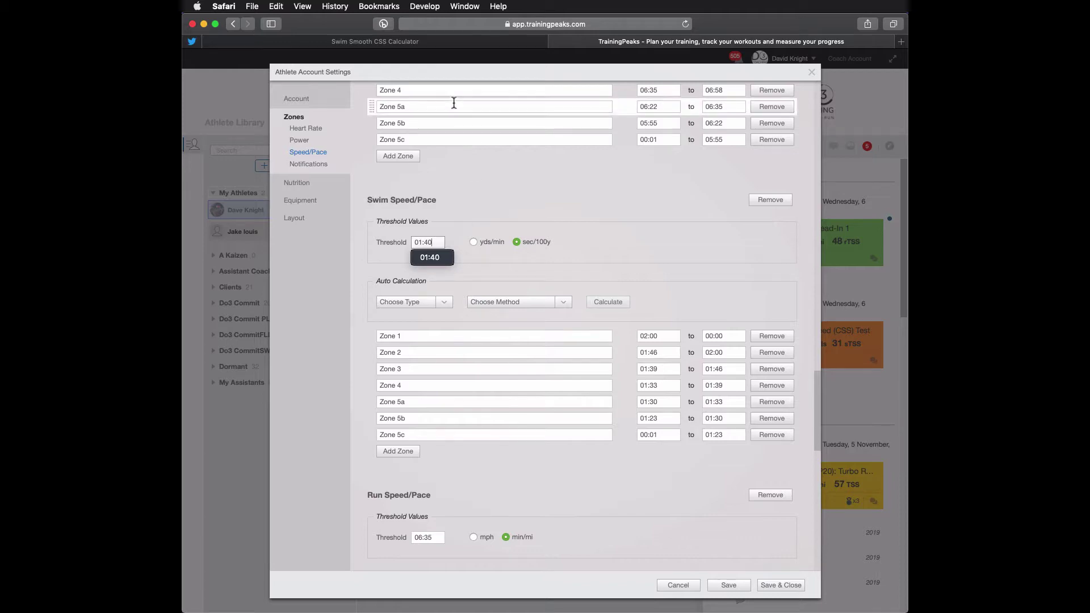
{"action": "left_click", "coordinate": [476, 45]}
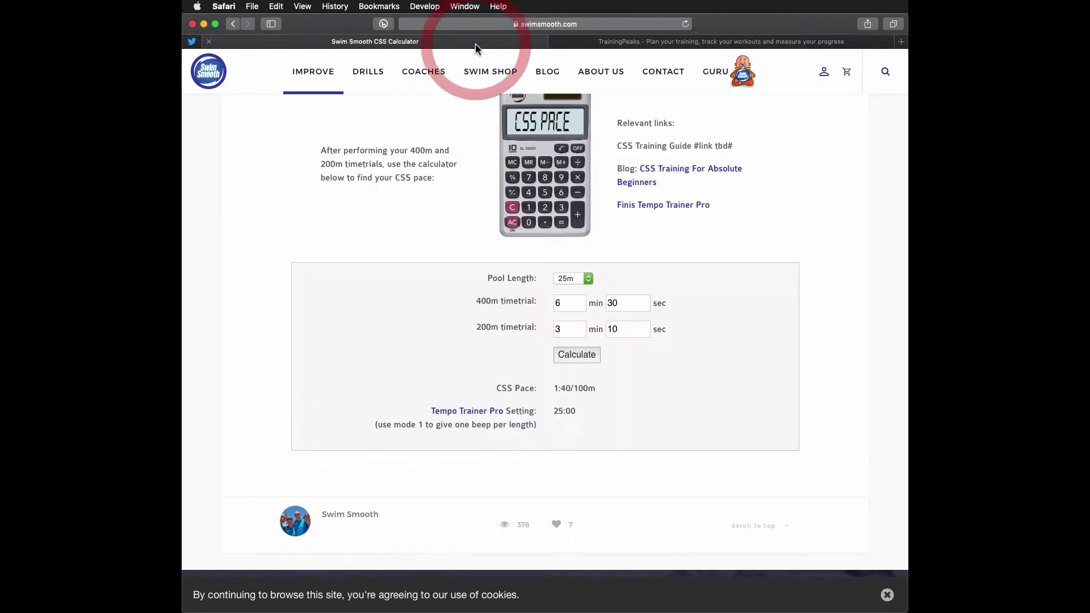
{"action": "left_click", "coordinate": [616, 45]}
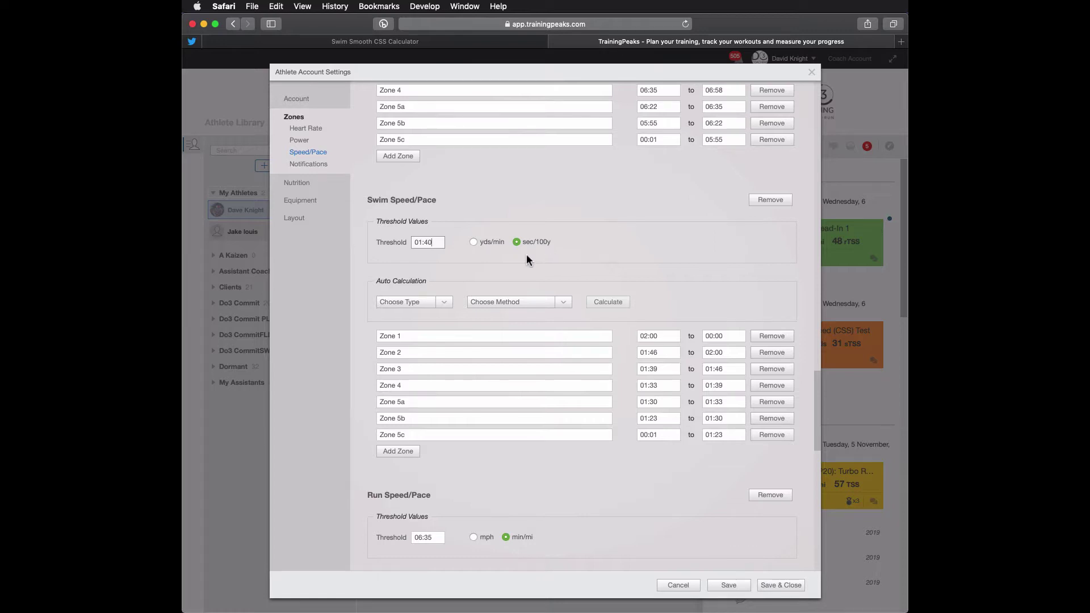
- Auto-calculate the swim pace zones from Threshold Speed with the Joe Friel for Running (7) method and apply them
{"action": "left_click", "coordinate": [447, 305]}
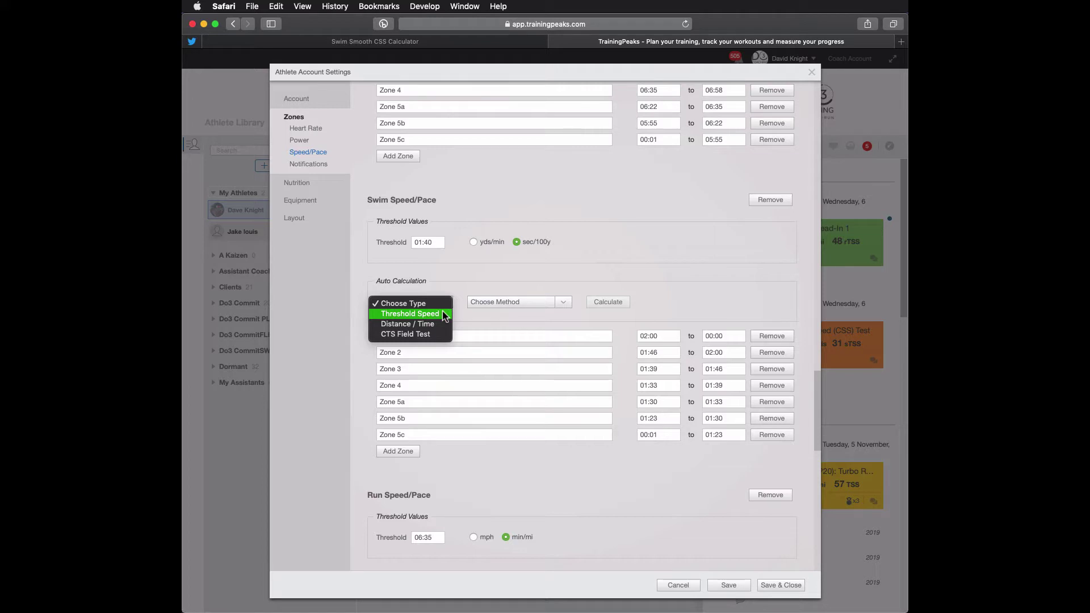
{"action": "left_click", "coordinate": [445, 314]}
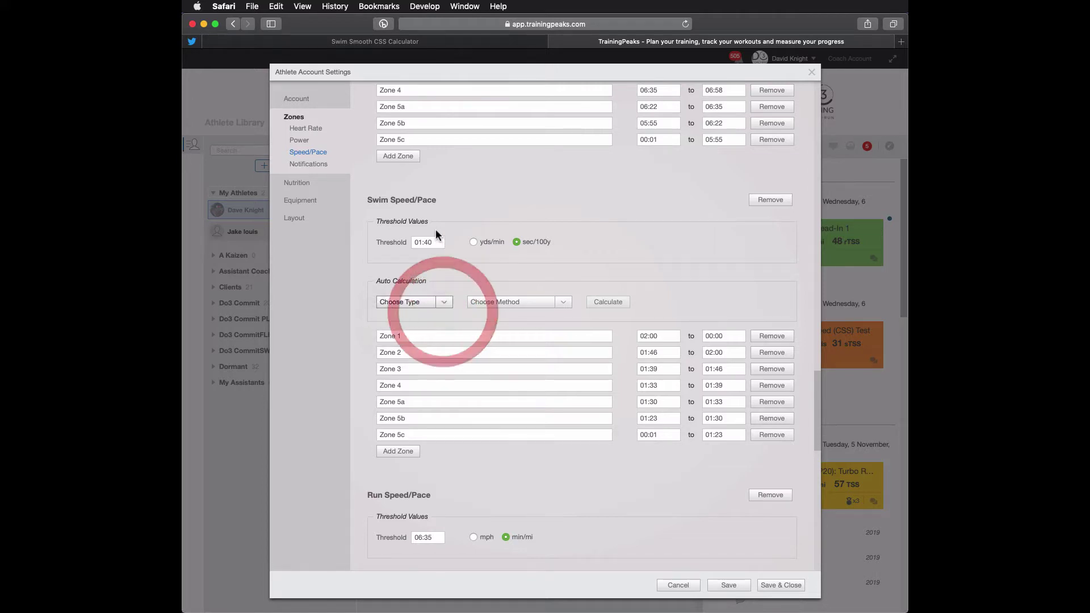
{"action": "left_click", "coordinate": [505, 310]}
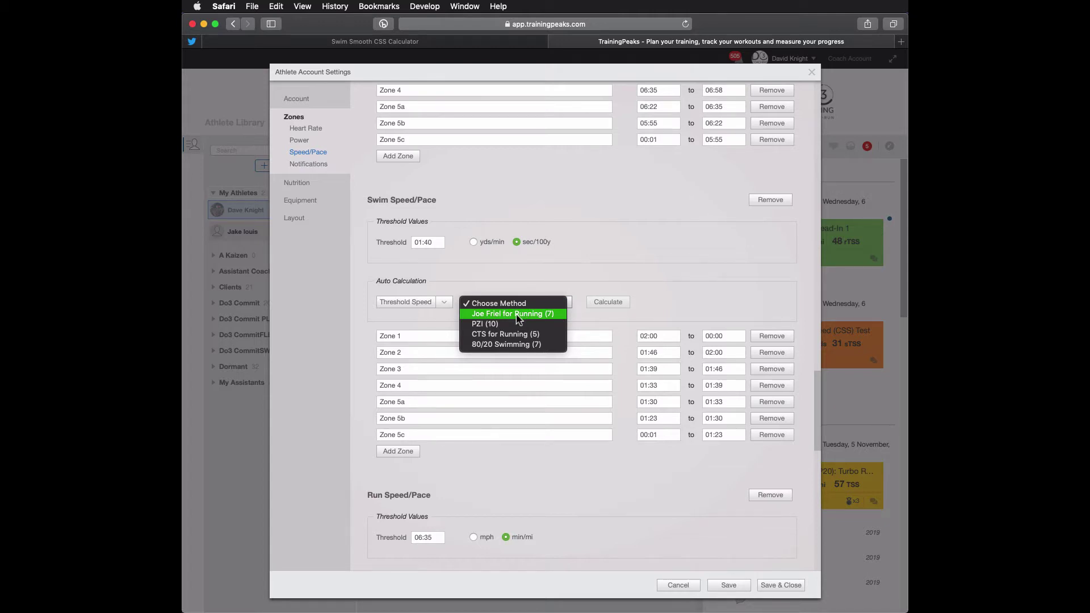
{"action": "left_click", "coordinate": [516, 314]}
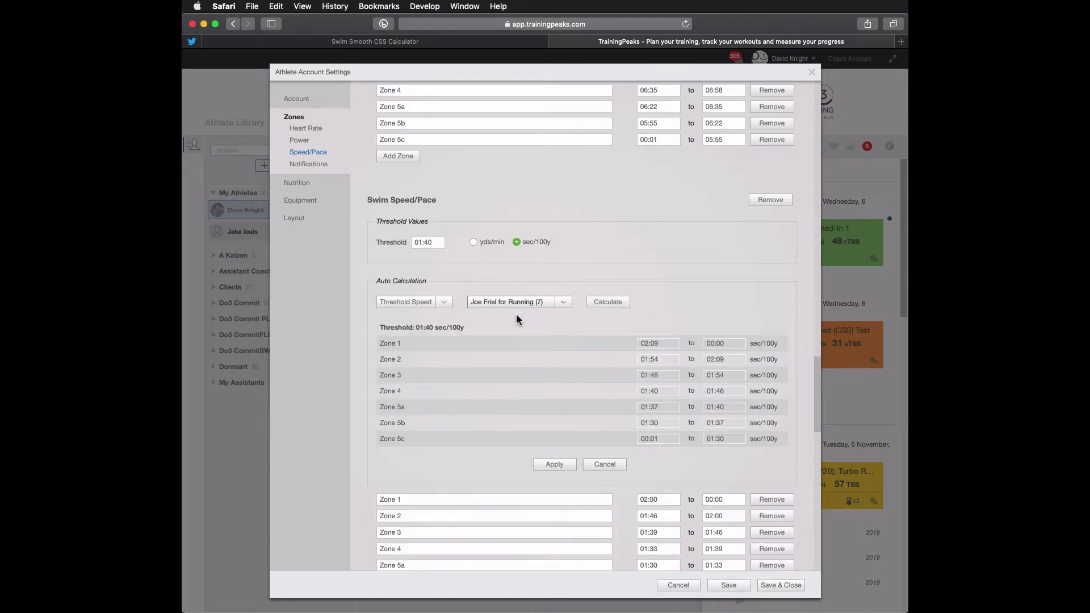
{"action": "left_click", "coordinate": [617, 309]}
{"action": "scroll", "coordinate": [505, 377], "scroll_direction": "down", "scroll_amount": 3}
{"action": "left_click", "coordinate": [560, 369]}
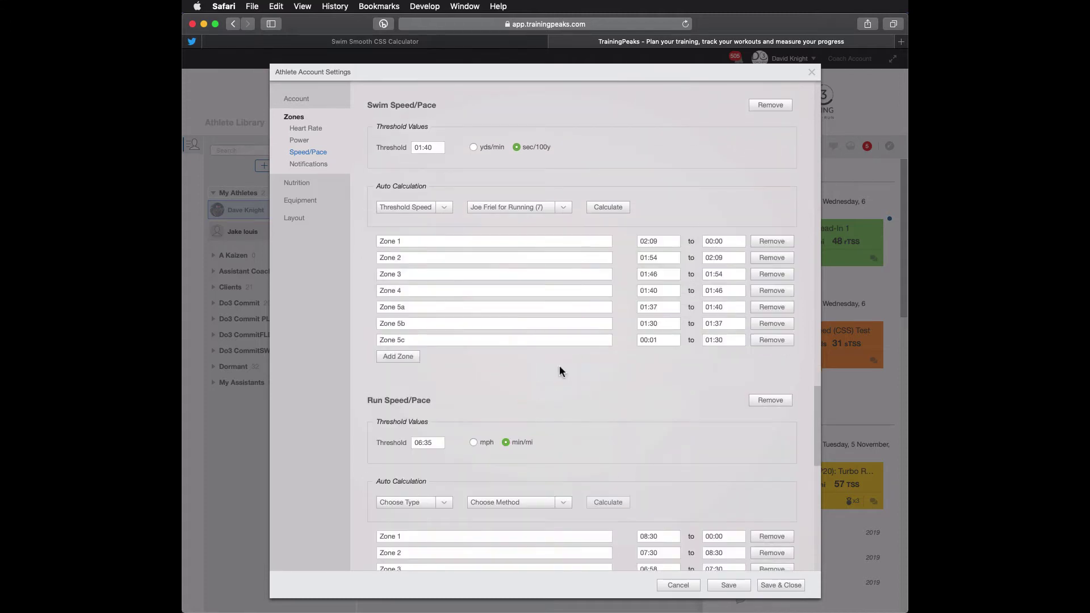
- Save and close the athlete account settings after reviewing the swim and run pace zones, and dismiss the athlete's summary card
{"action": "scroll", "coordinate": [560, 369], "scroll_direction": "down", "scroll_amount": 5}
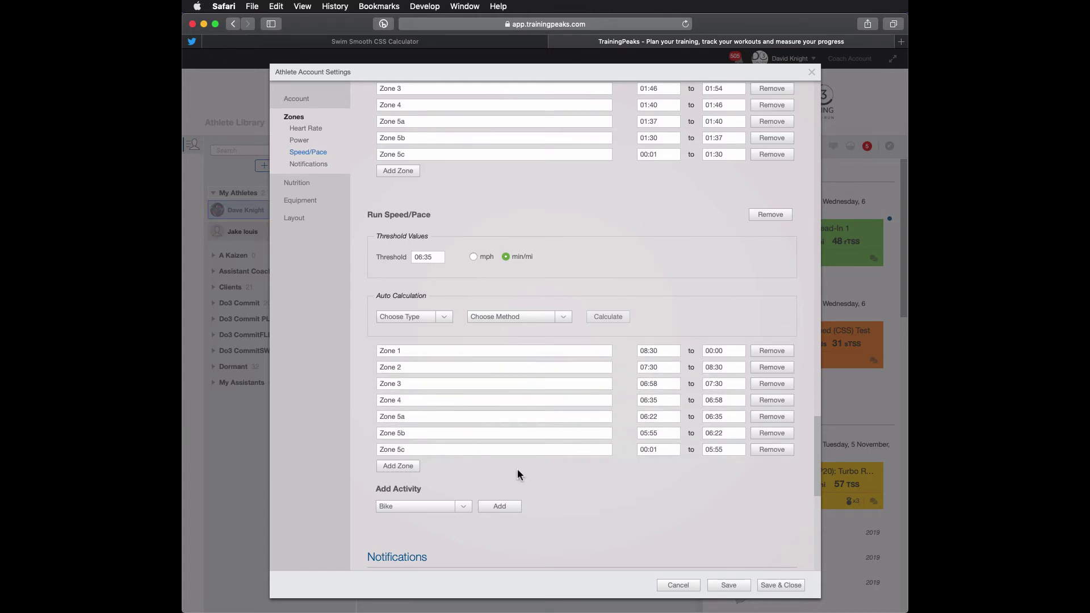
{"action": "scroll", "coordinate": [549, 480], "scroll_direction": "down", "scroll_amount": 5}
{"action": "scroll", "coordinate": [548, 480], "scroll_direction": "up", "scroll_amount": 10}
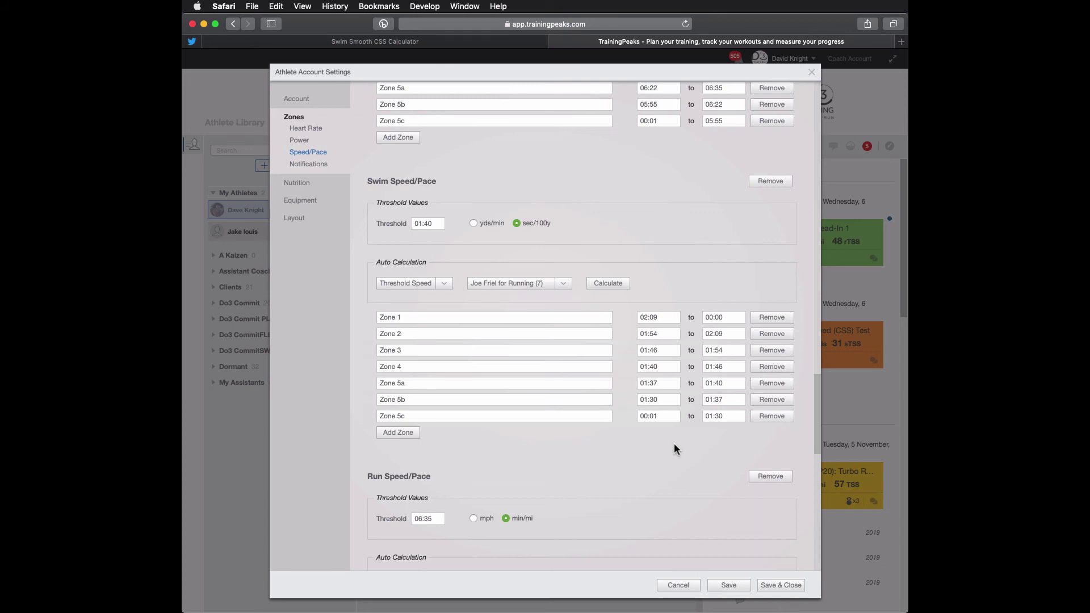
{"action": "scroll", "coordinate": [673, 444], "scroll_direction": "down", "scroll_amount": 3}
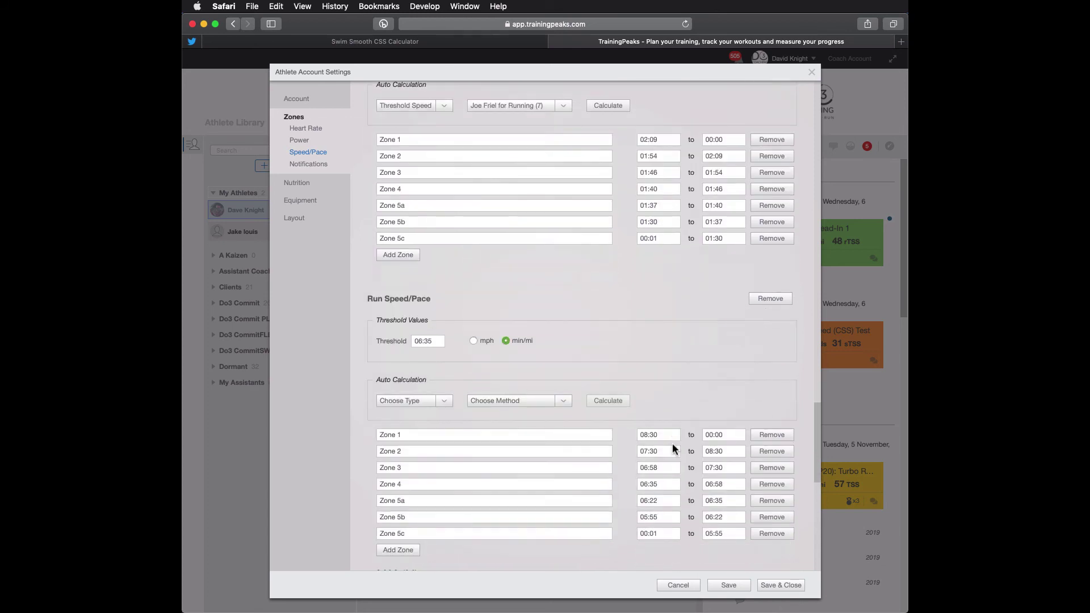
{"action": "left_click", "coordinate": [776, 588]}
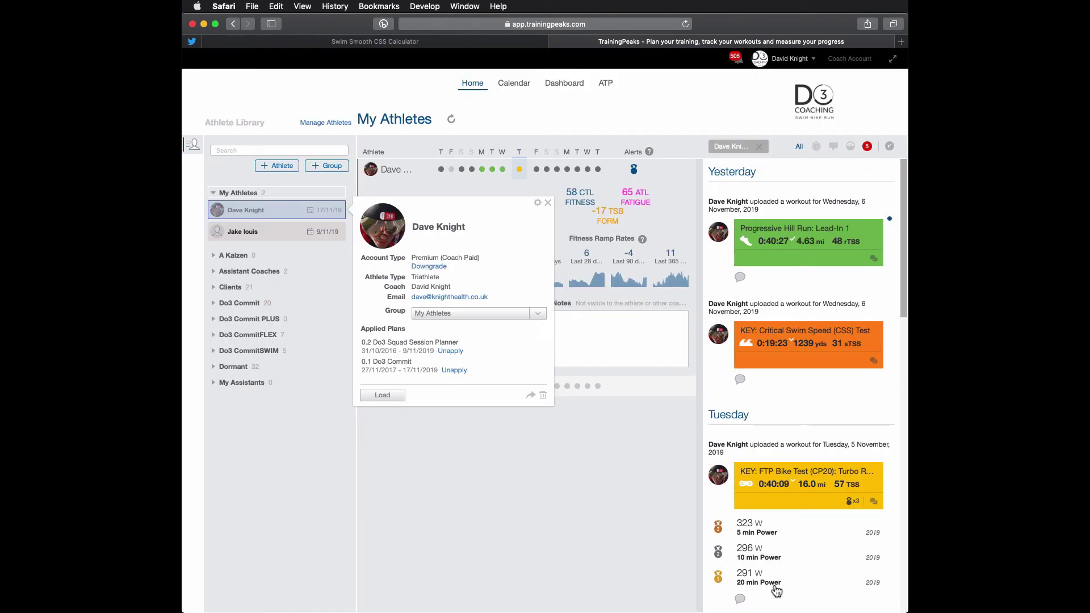
{"action": "left_click", "coordinate": [574, 483]}
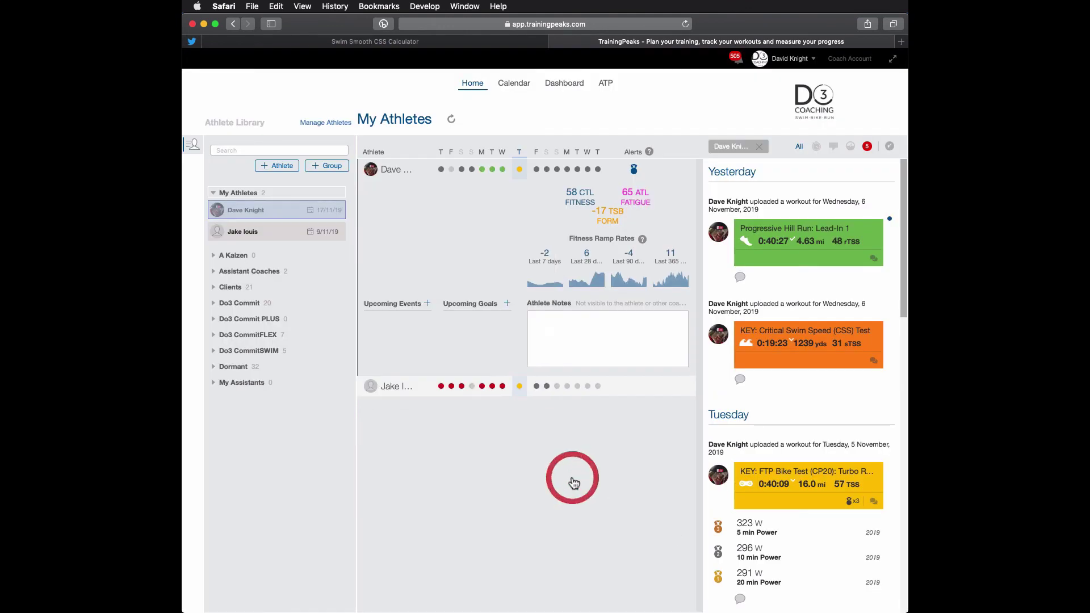